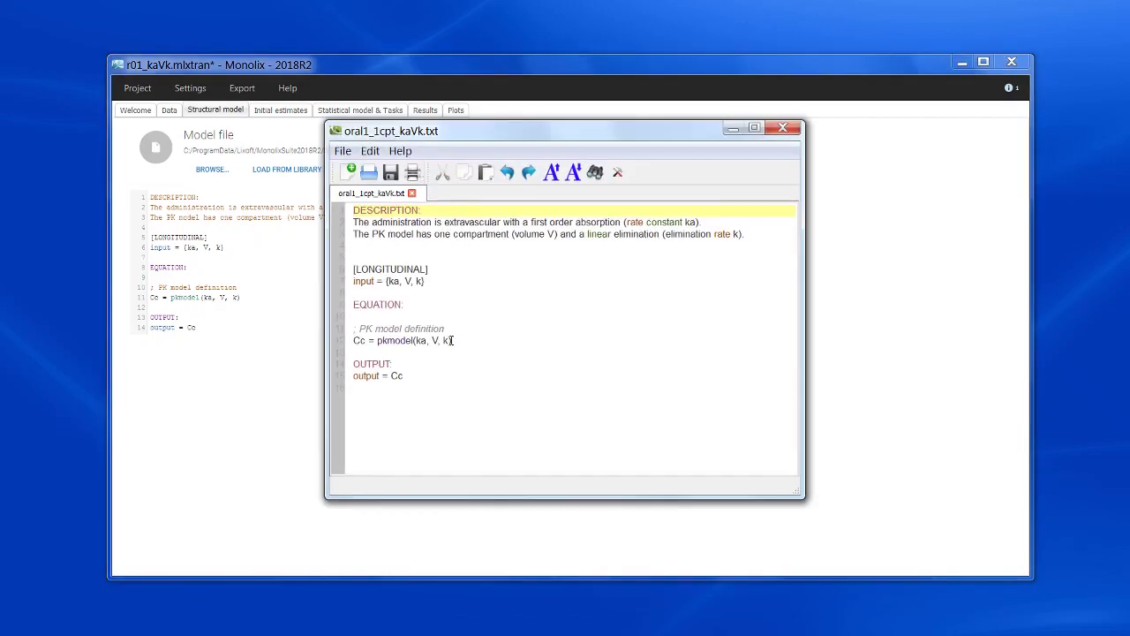
# Add the argument p=Fr to the pkmodel call in the model code
pyautogui.click(453, 341)
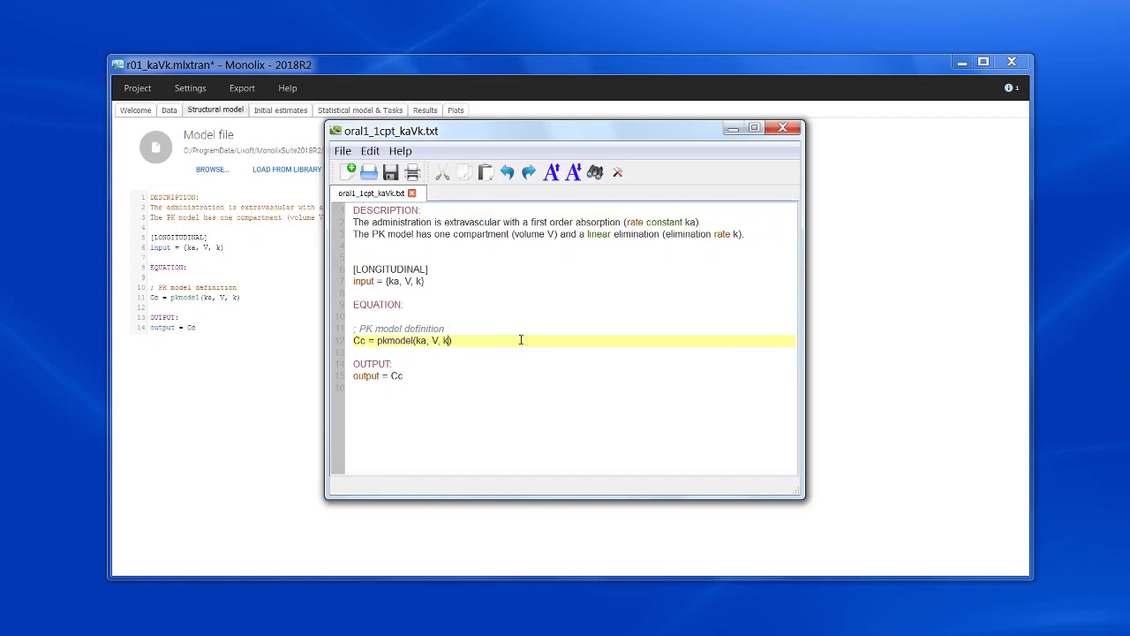
pyautogui.write(', p=Fr')
# Define Fr = amtDose / (amtDose + D50) above the Cc line and add D50 to the model's input list
pyautogui.click(484, 330)
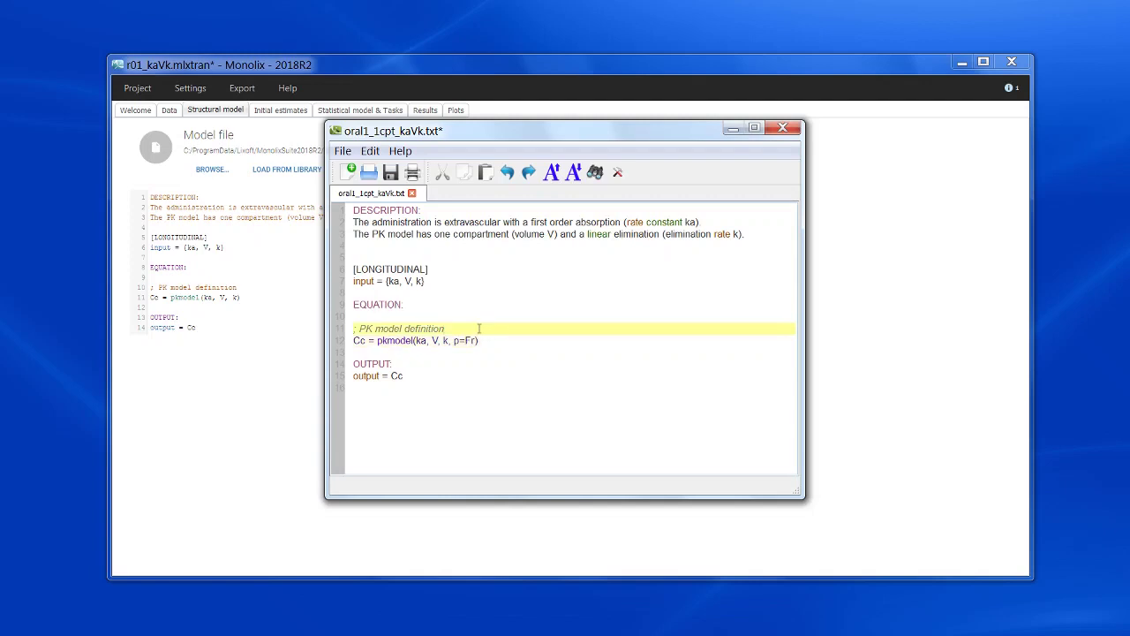
pyautogui.press('Return')
pyautogui.write('Fr')
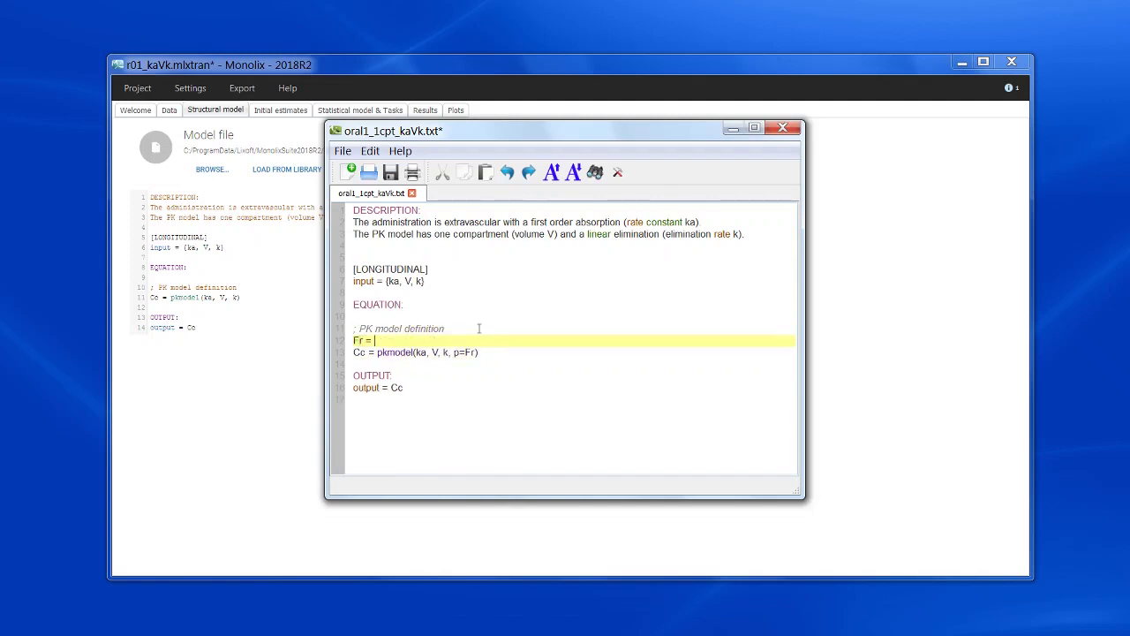
pyautogui.write(' = amtDos')
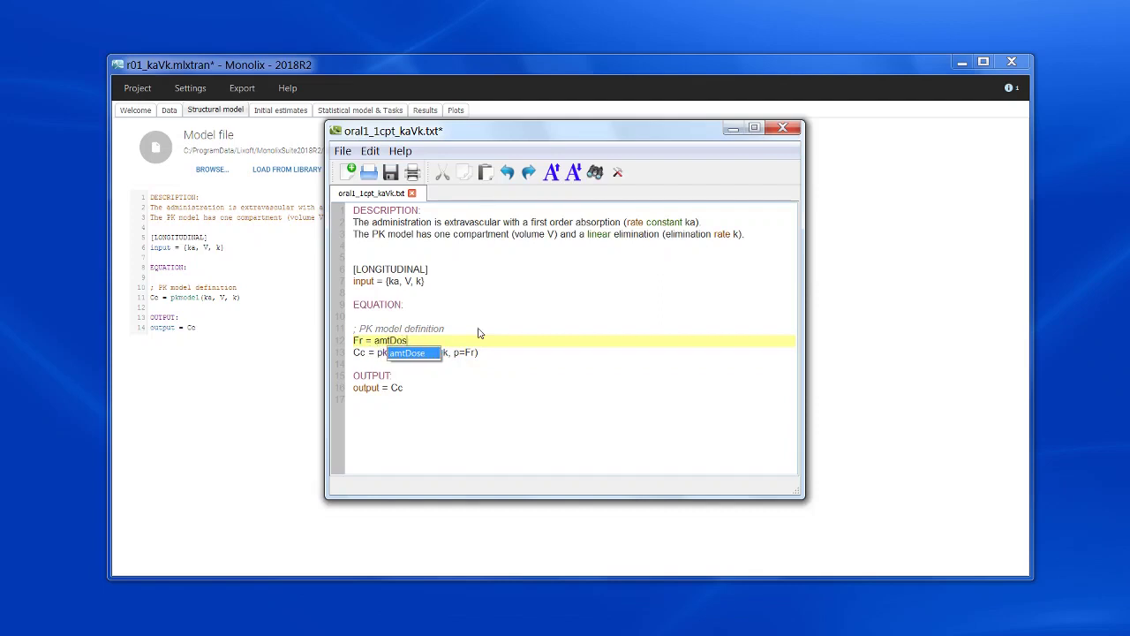
pyautogui.write('e /')
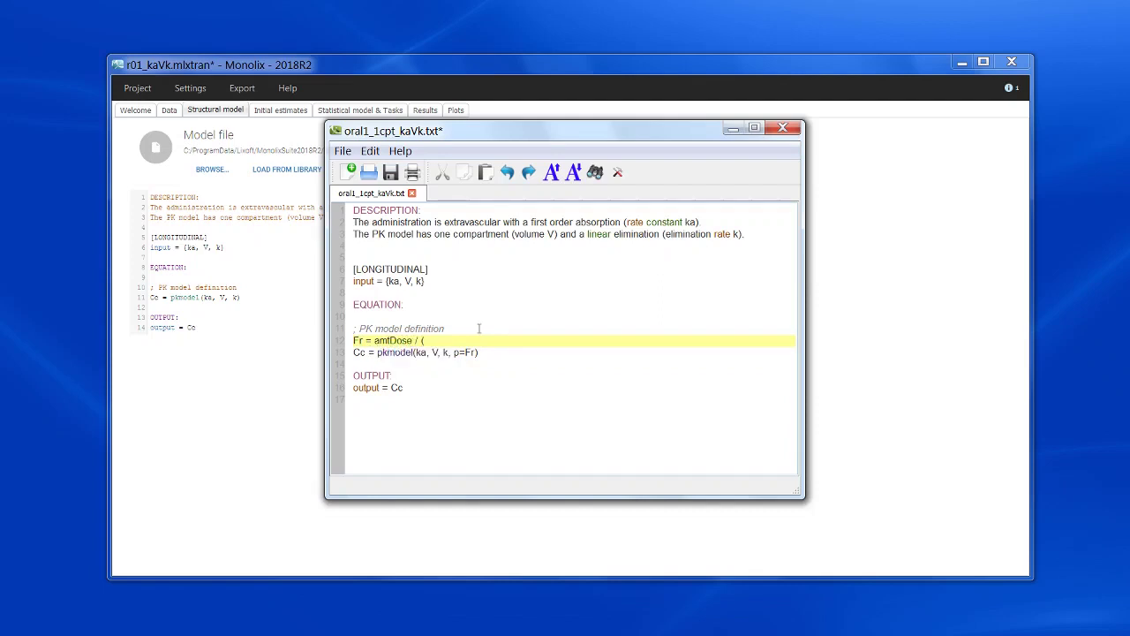
pyautogui.write(' (amtDose ')
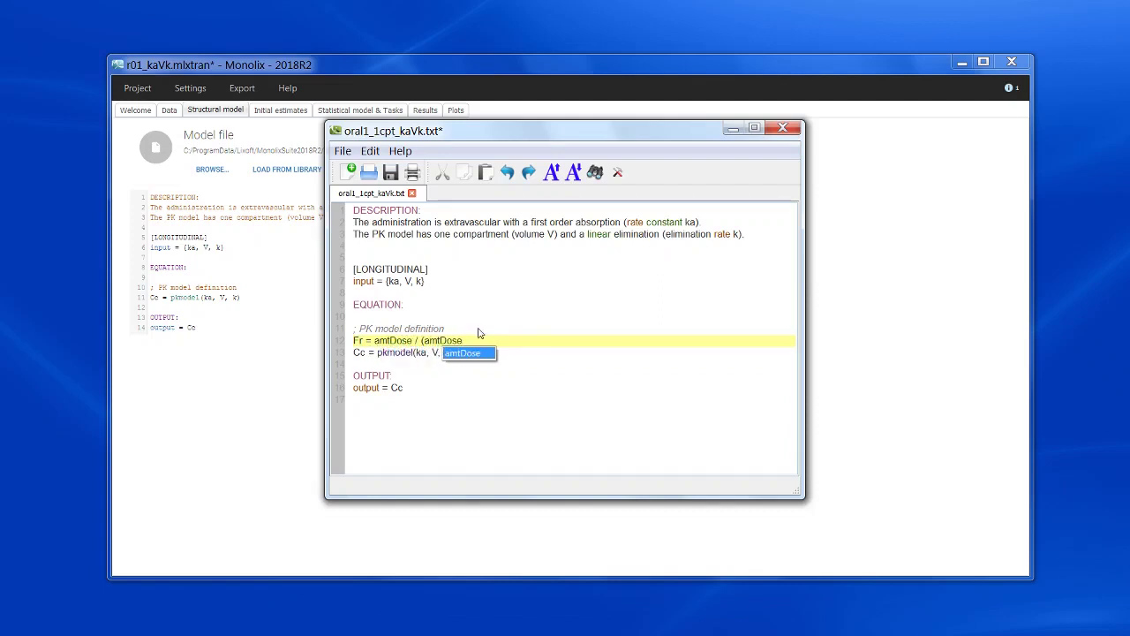
pyautogui.write('+ D50')
pyautogui.click(422, 281)
pyautogui.write(', D50')
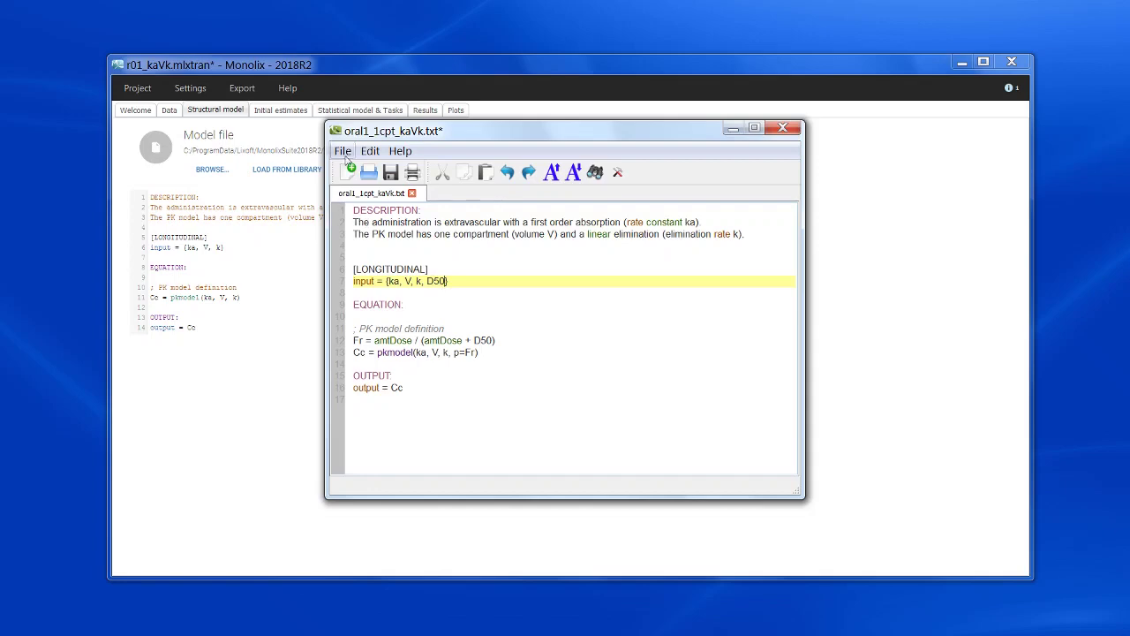
# Save the edited model on the Desktop as oral1_1cpt_kaVkD50.txt and close the model editor
pyautogui.click(342, 151)
pyautogui.click(398, 277)
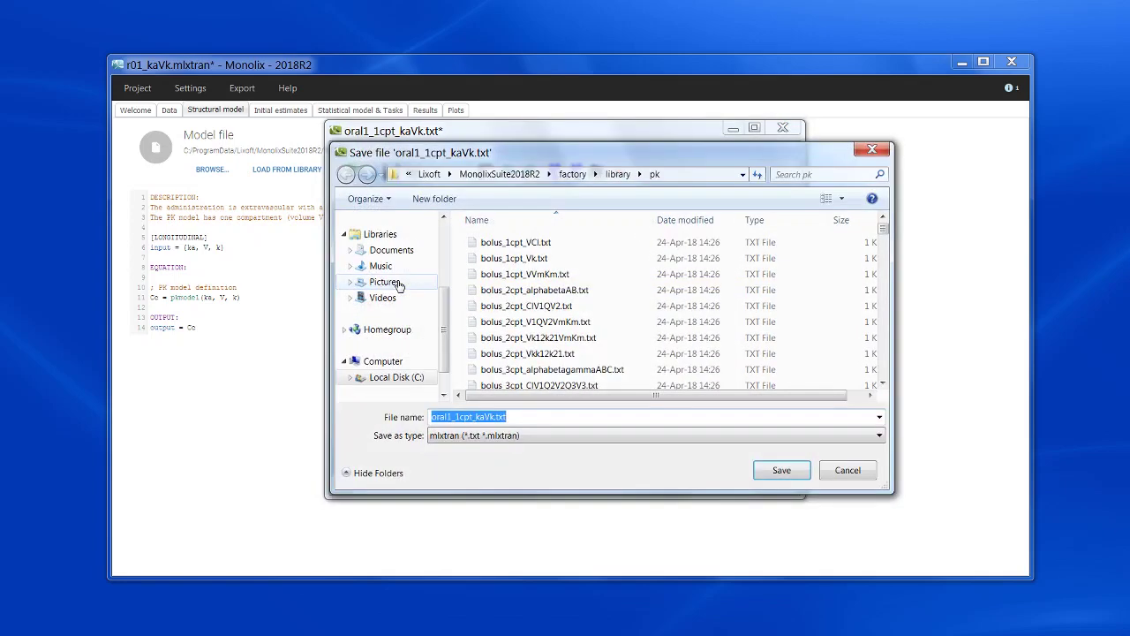
pyautogui.scroll(3, 401, 371)
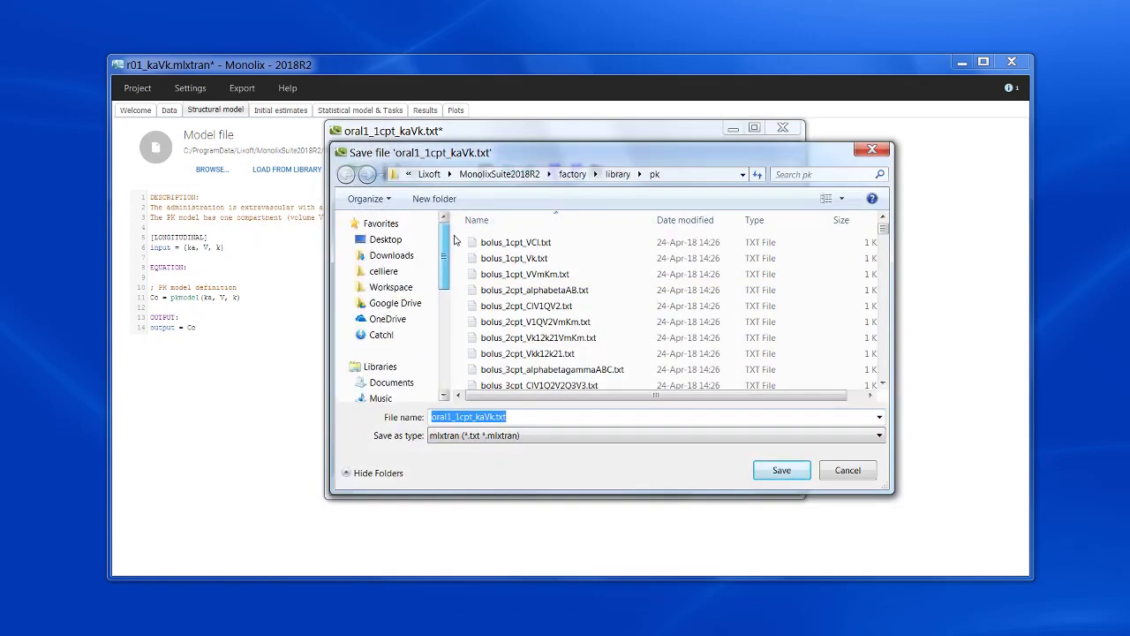
pyautogui.click(402, 241)
pyautogui.click(492, 416)
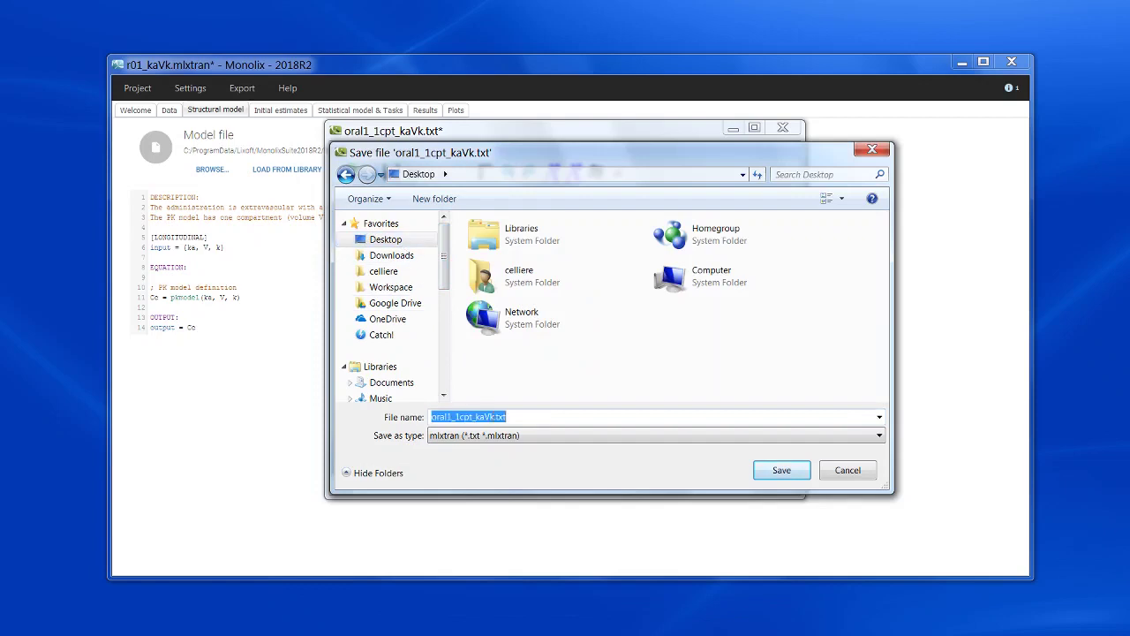
pyautogui.write('D50')
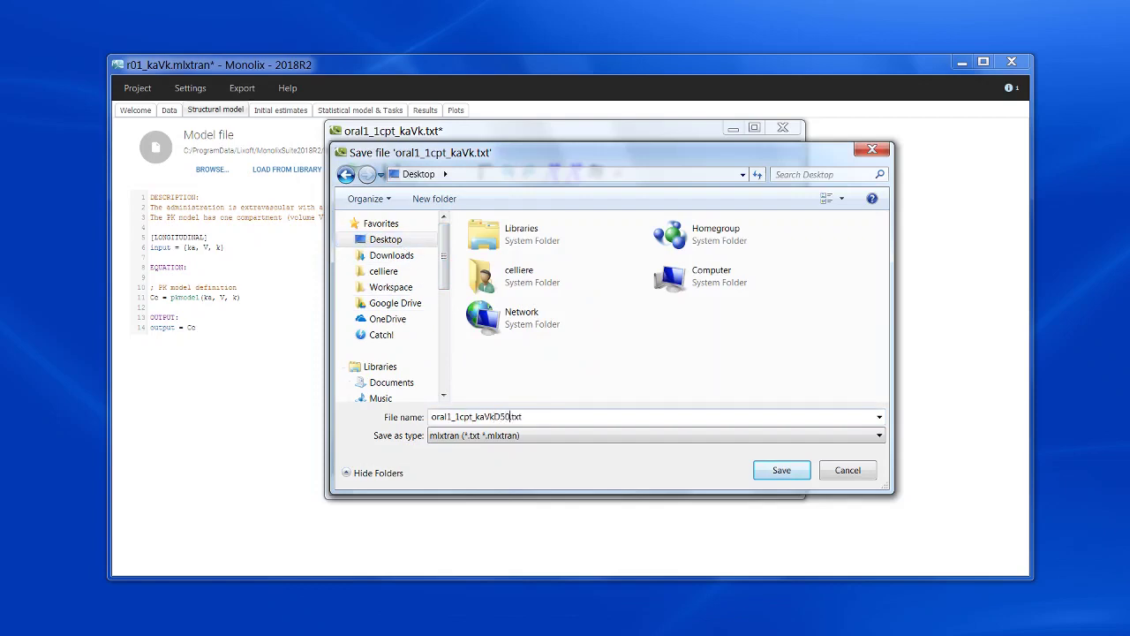
pyautogui.click(799, 473)
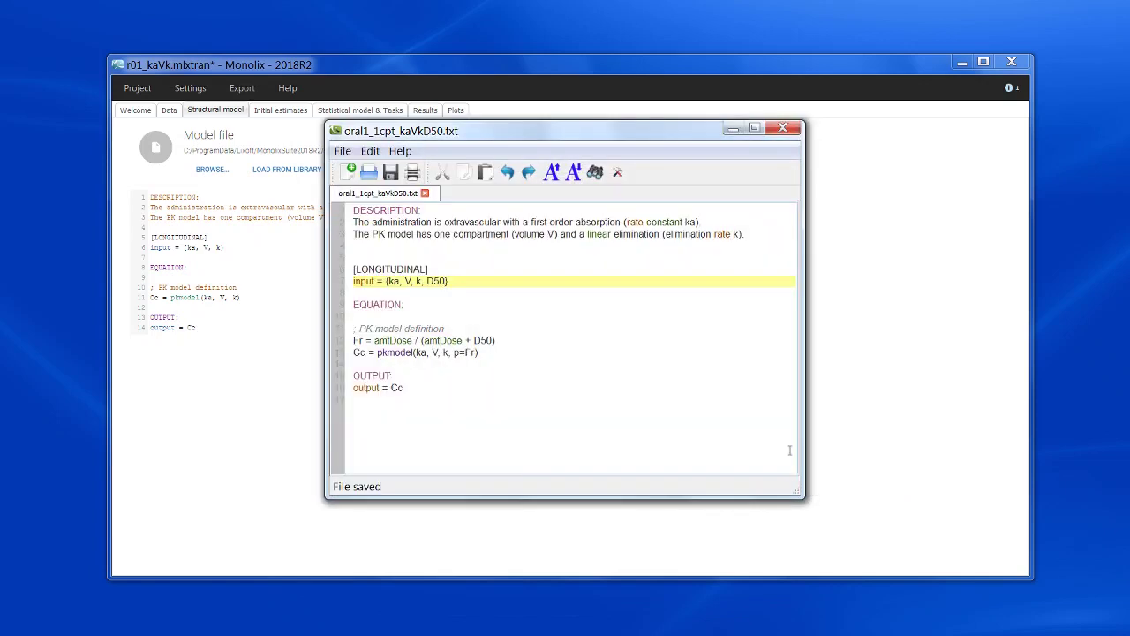
pyautogui.click(782, 128)
# Load oral1_1cpt_kaVkD50.txt from the Desktop as the project's structural model
pyautogui.click(212, 169)
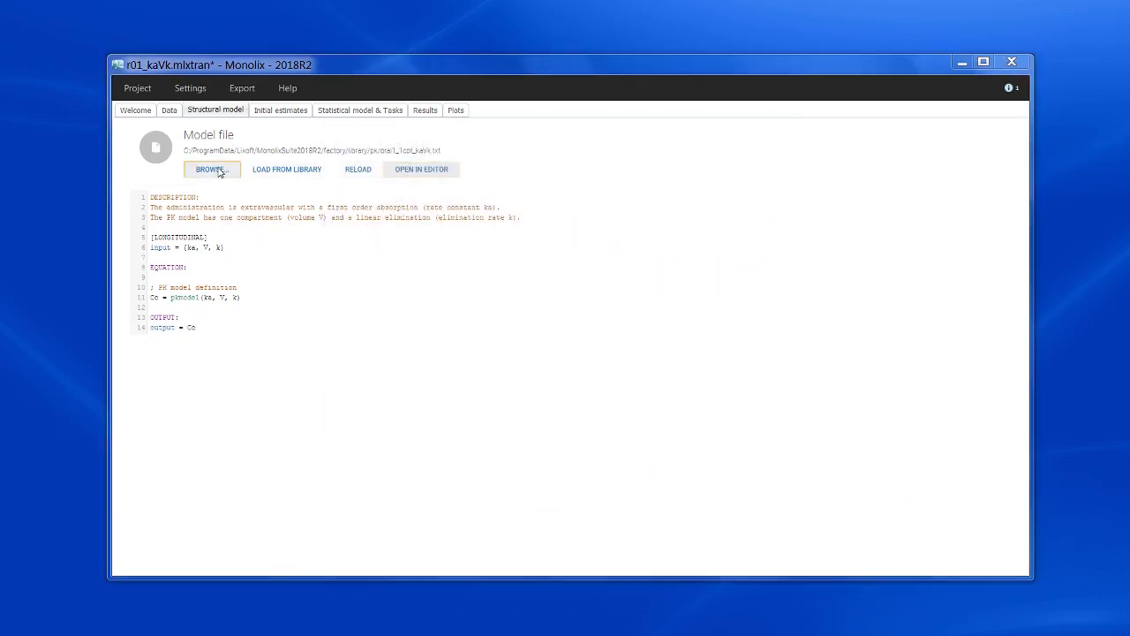
pyautogui.scroll(3, 212, 177)
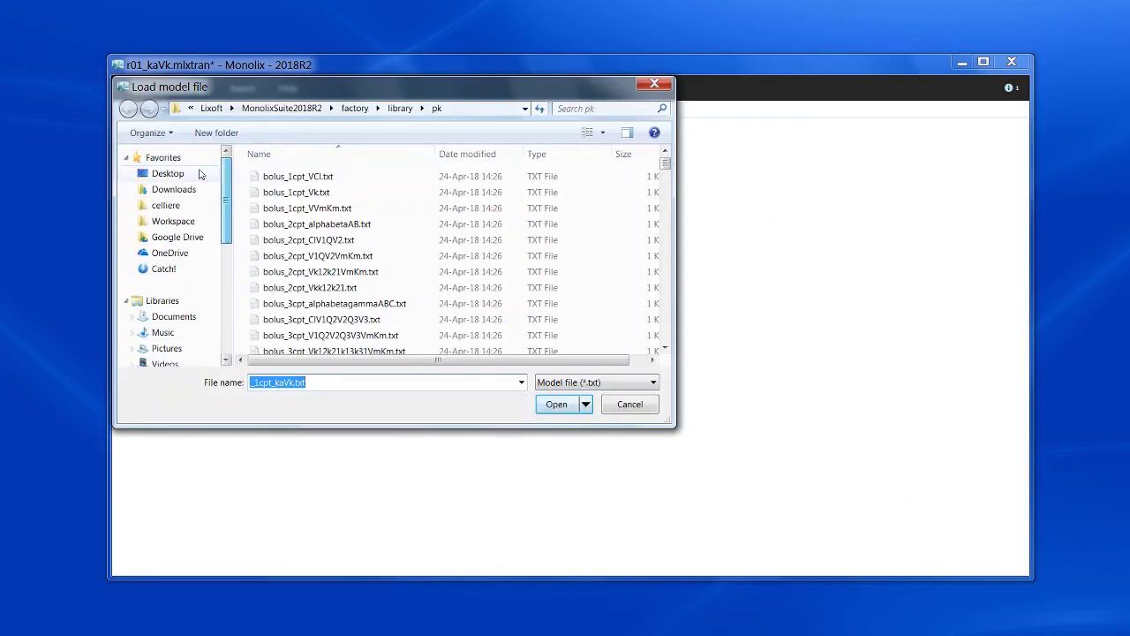
pyautogui.click(179, 176)
pyautogui.click(482, 247)
pyautogui.click(557, 406)
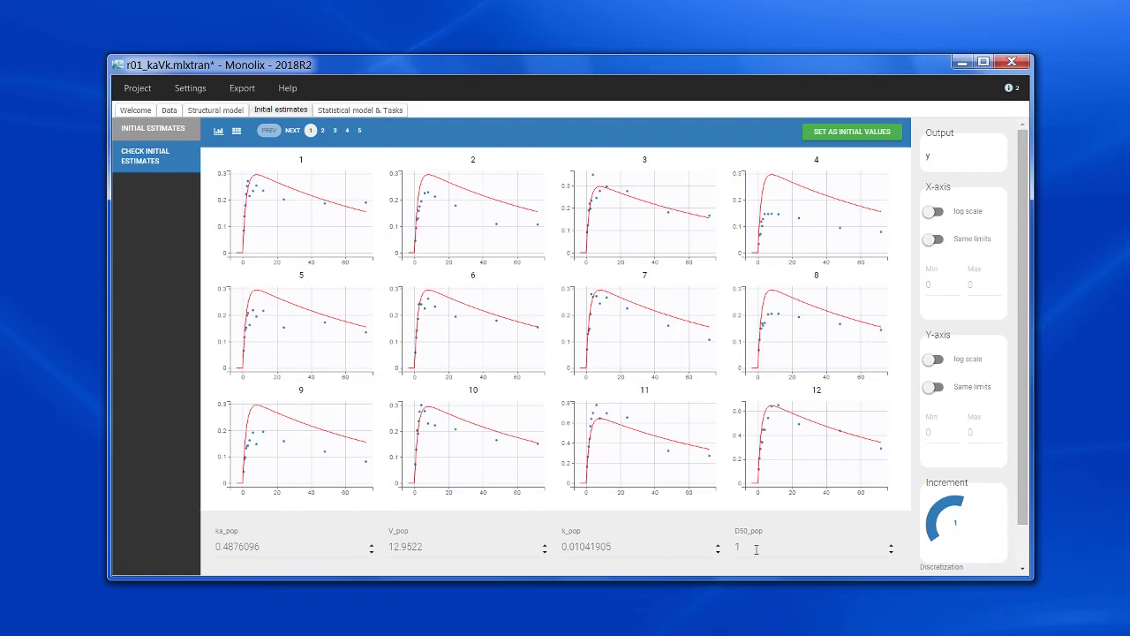
# Set D50_pop to 15, accept the values as initial estimates, and remove the random effect from D50
pyautogui.click(756, 550)
pyautogui.write('15')
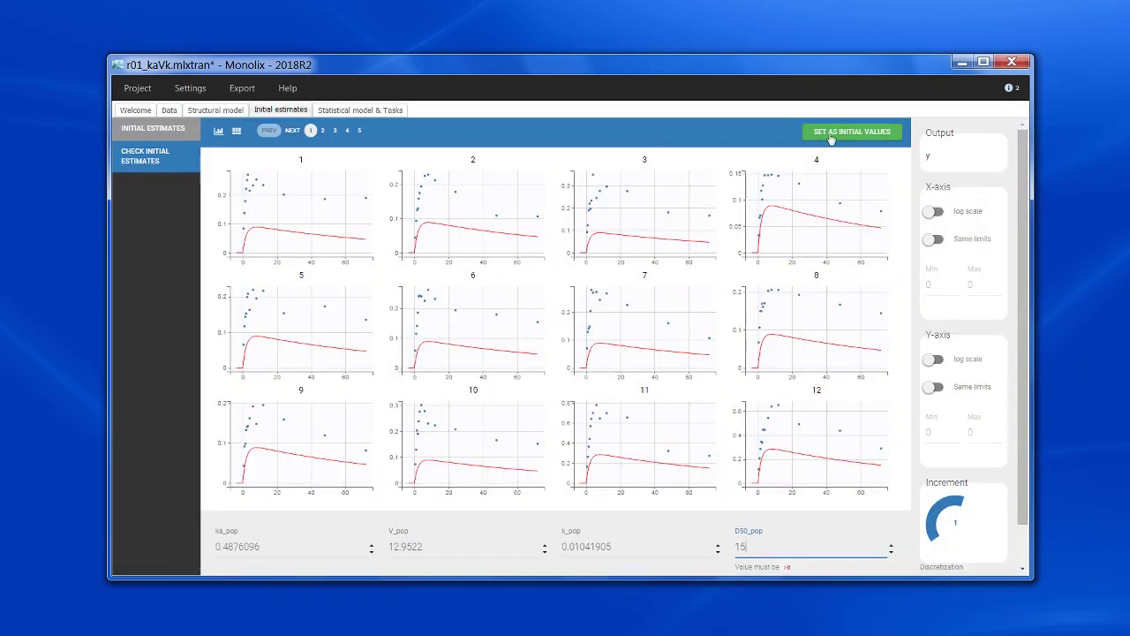
pyautogui.click(830, 137)
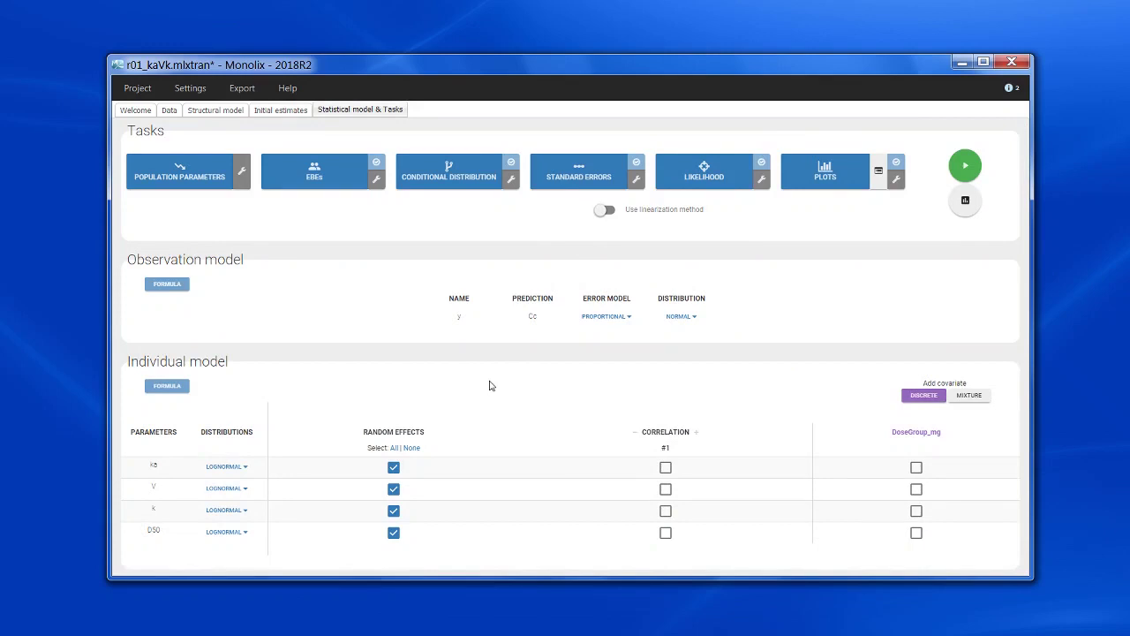
pyautogui.click(394, 534)
# Save the project under the new name r01_kaVkD50.mlxtran
pyautogui.click(144, 88)
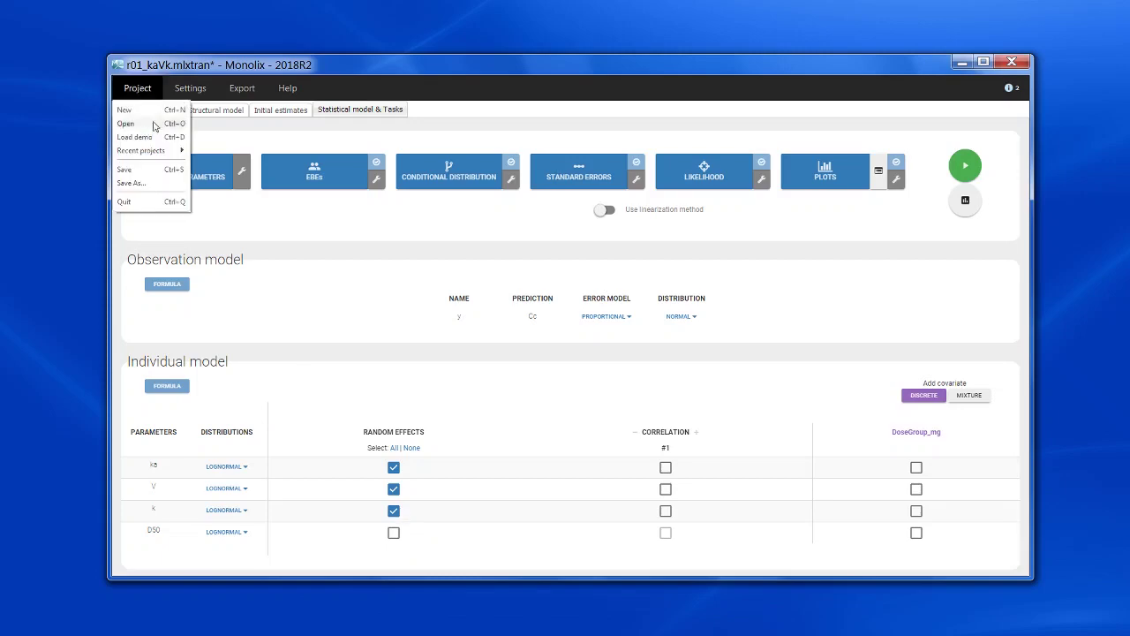
pyautogui.click(154, 189)
pyautogui.click(271, 350)
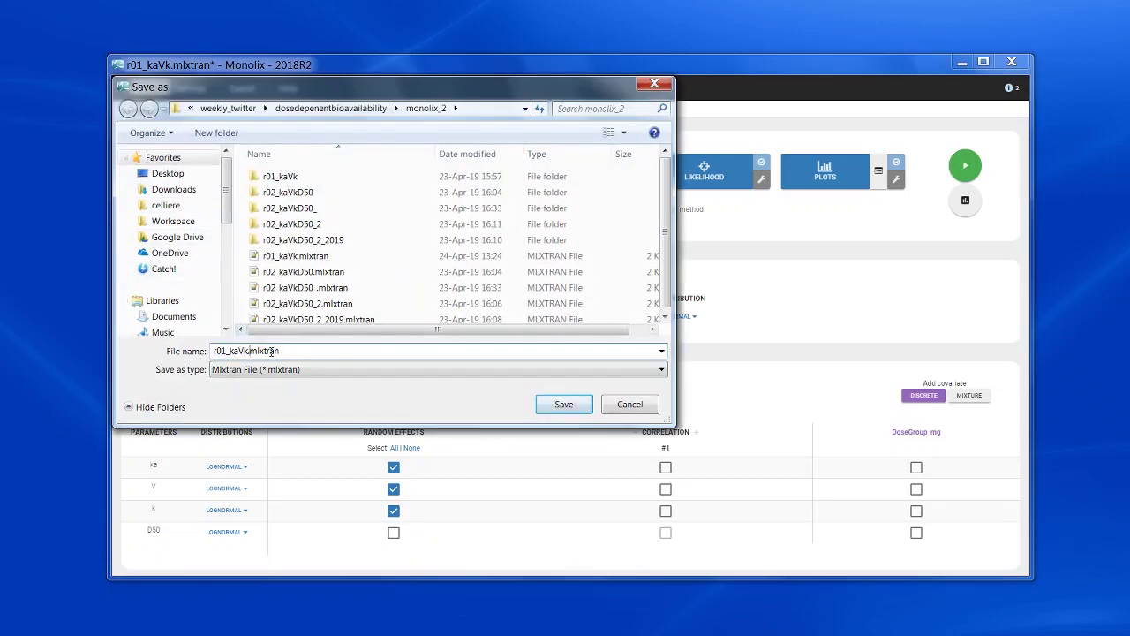
pyautogui.write('D50')
pyautogui.press('Return')
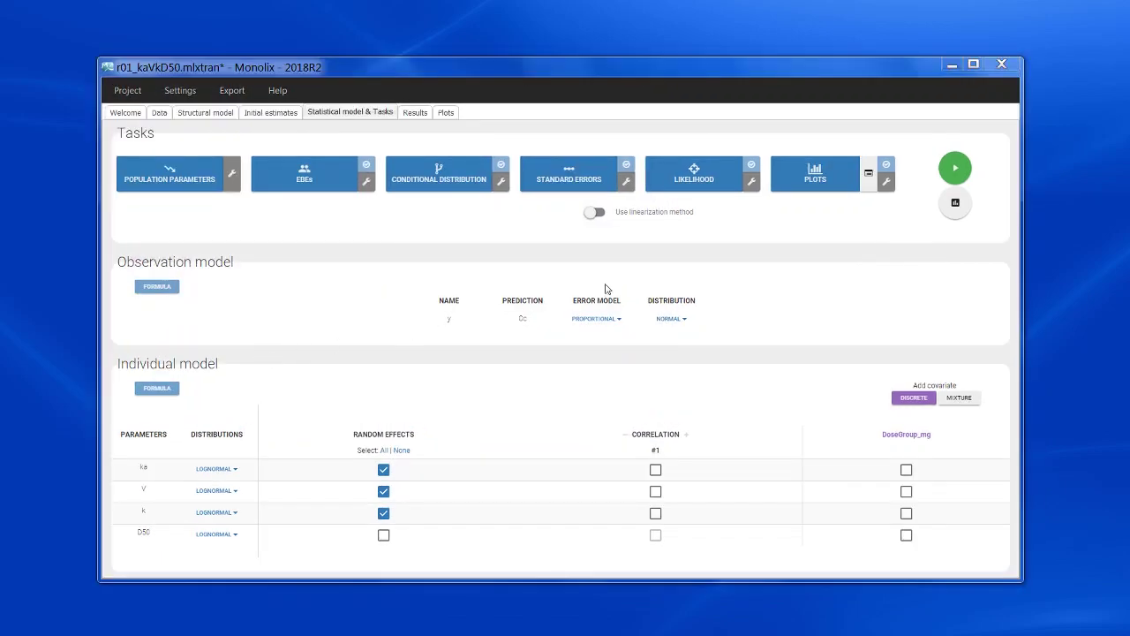
# Run the full estimation scenario and close its progress window once all tasks are done
pyautogui.click(954, 167)
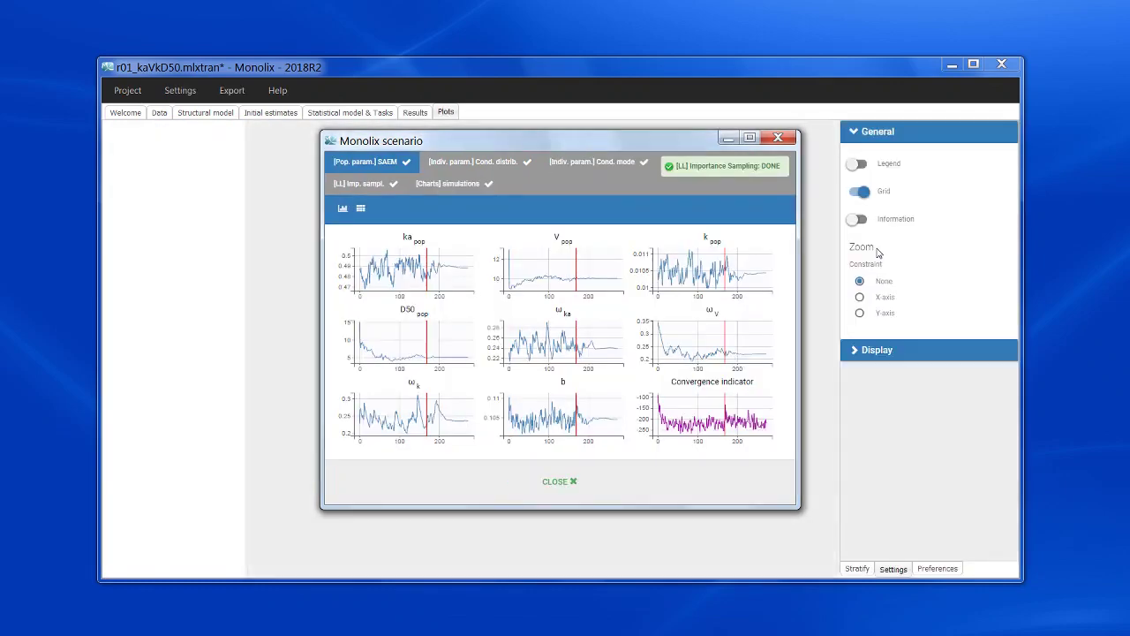
pyautogui.click(560, 482)
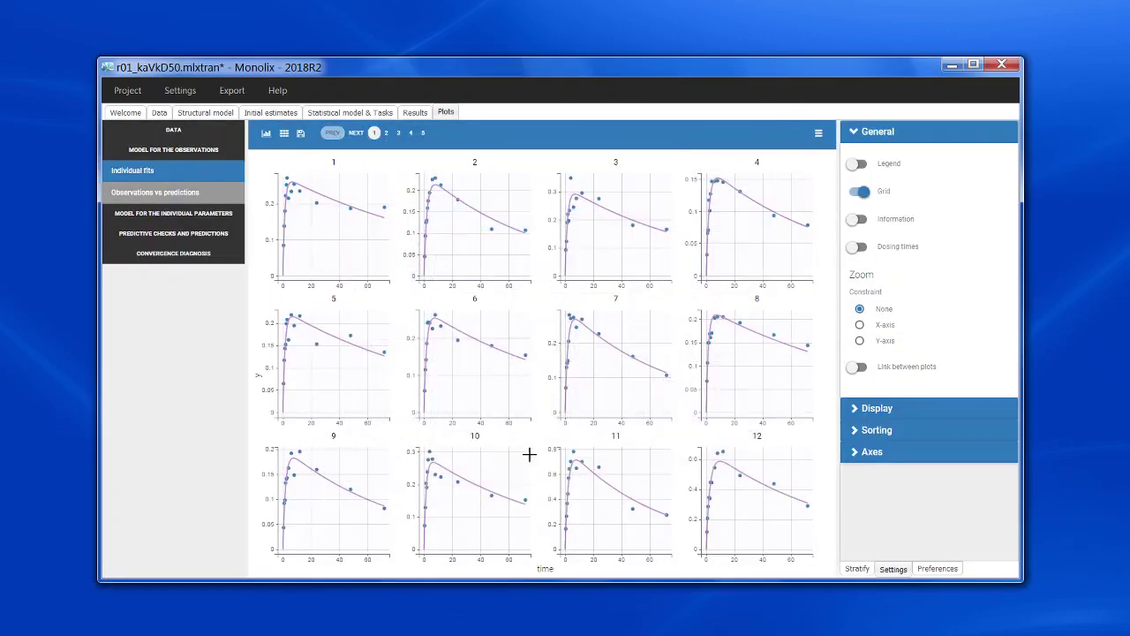
# Display the visual predictive check and split it by the allocated DoseGroup_mg categories
pyautogui.click(202, 262)
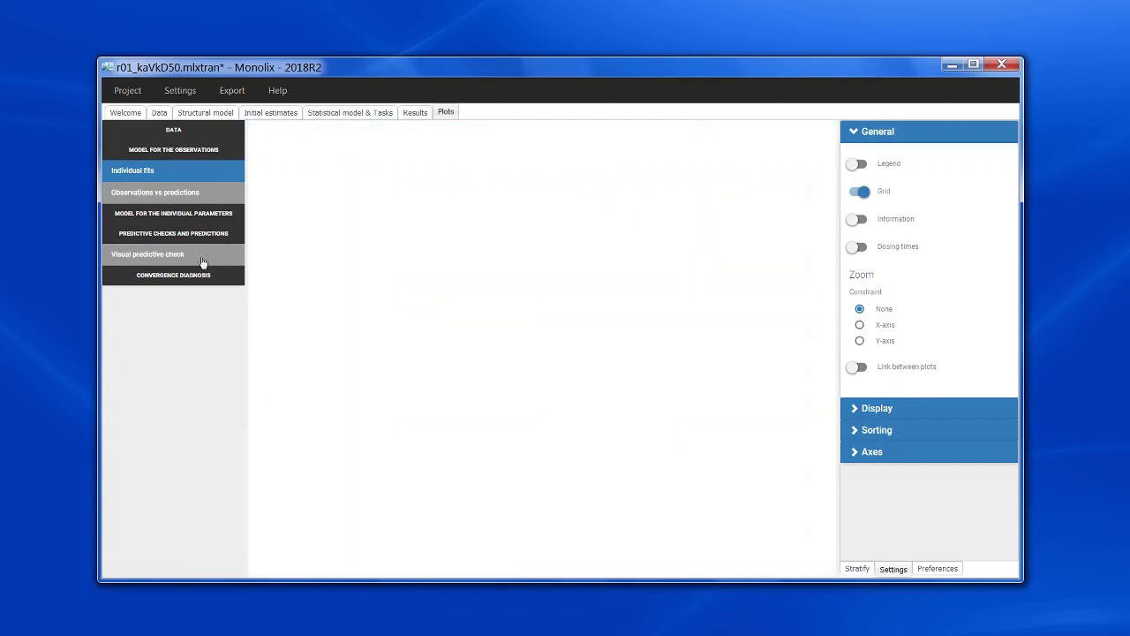
pyautogui.click(857, 570)
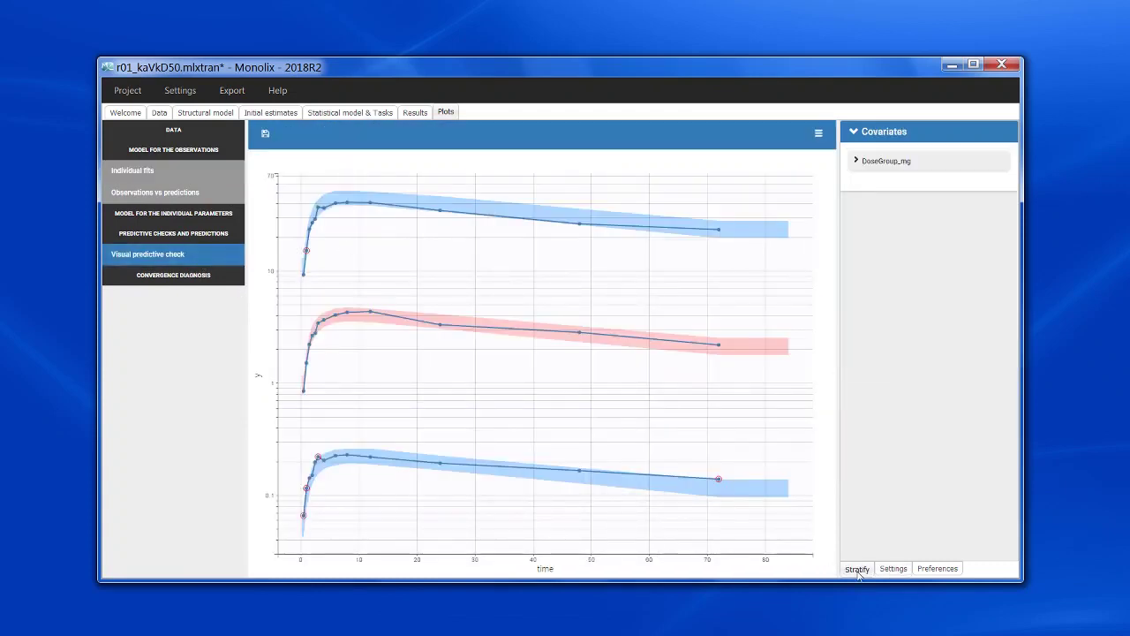
pyautogui.click(881, 164)
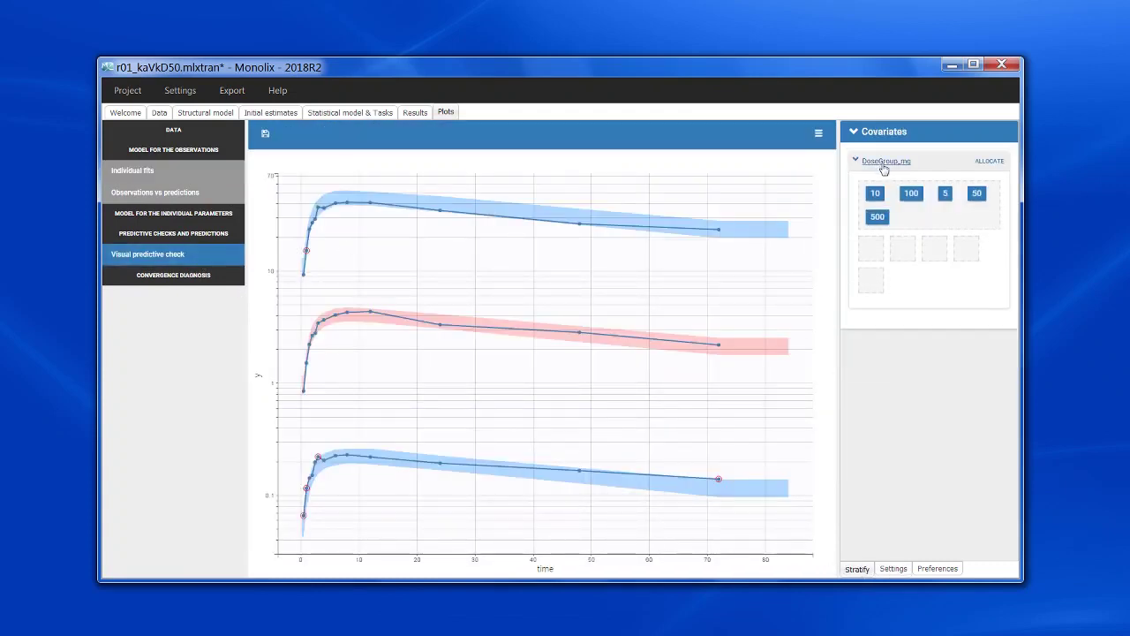
pyautogui.click(989, 161)
pyautogui.click(916, 375)
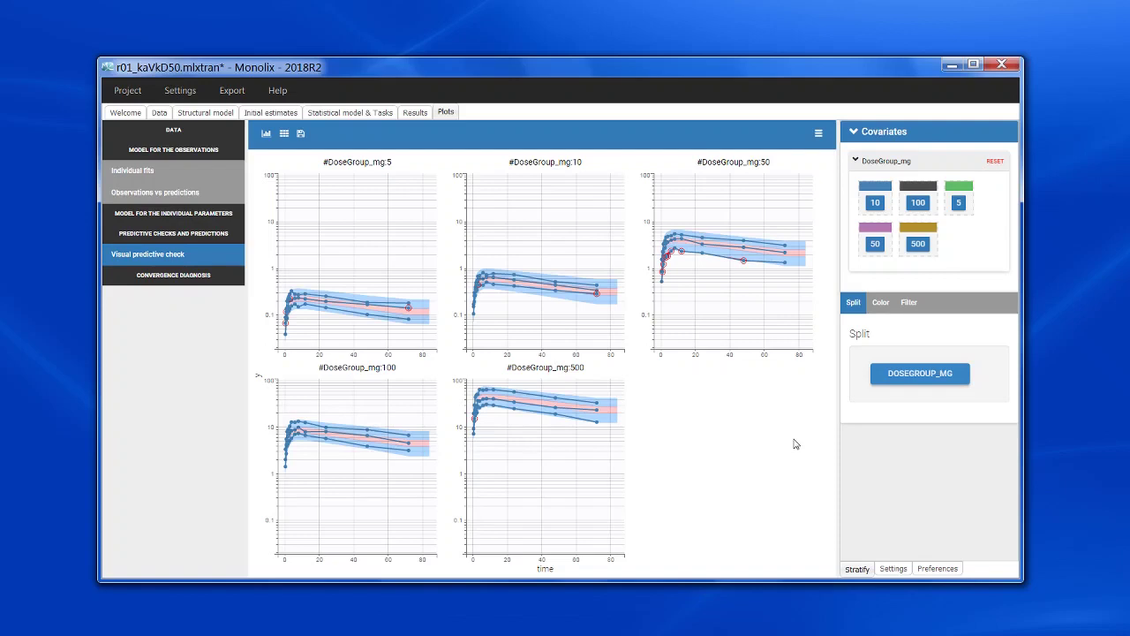
# Review the current structural model, then compare it with the r01_kaVkD50_reg project's structural model, statistical model and visual predictive check
pyautogui.click(202, 116)
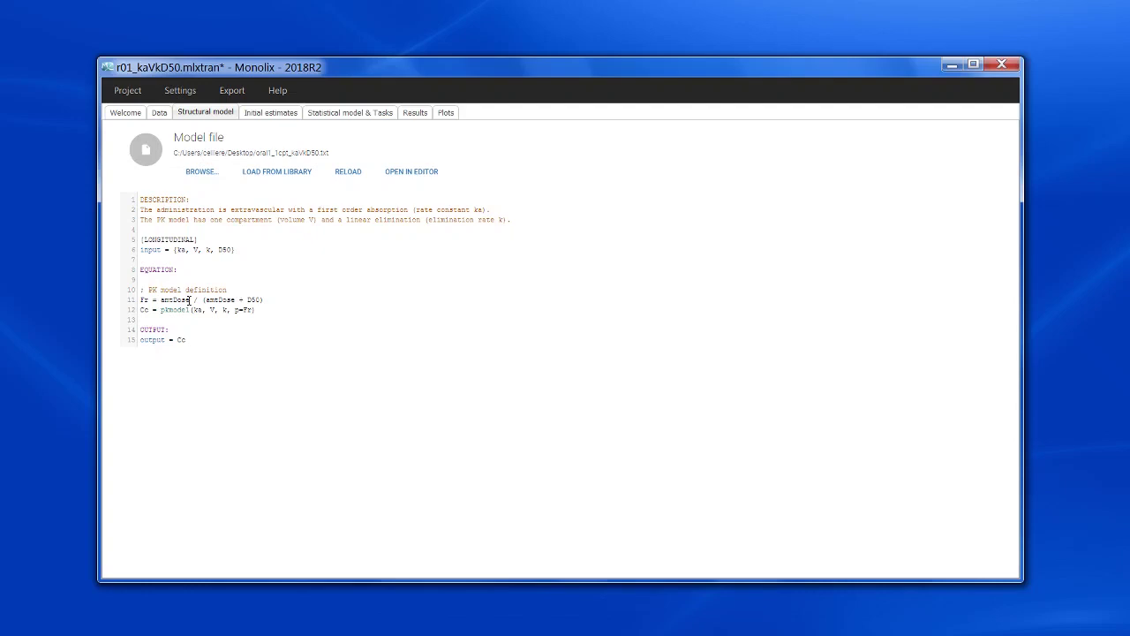
pyautogui.click(951, 65)
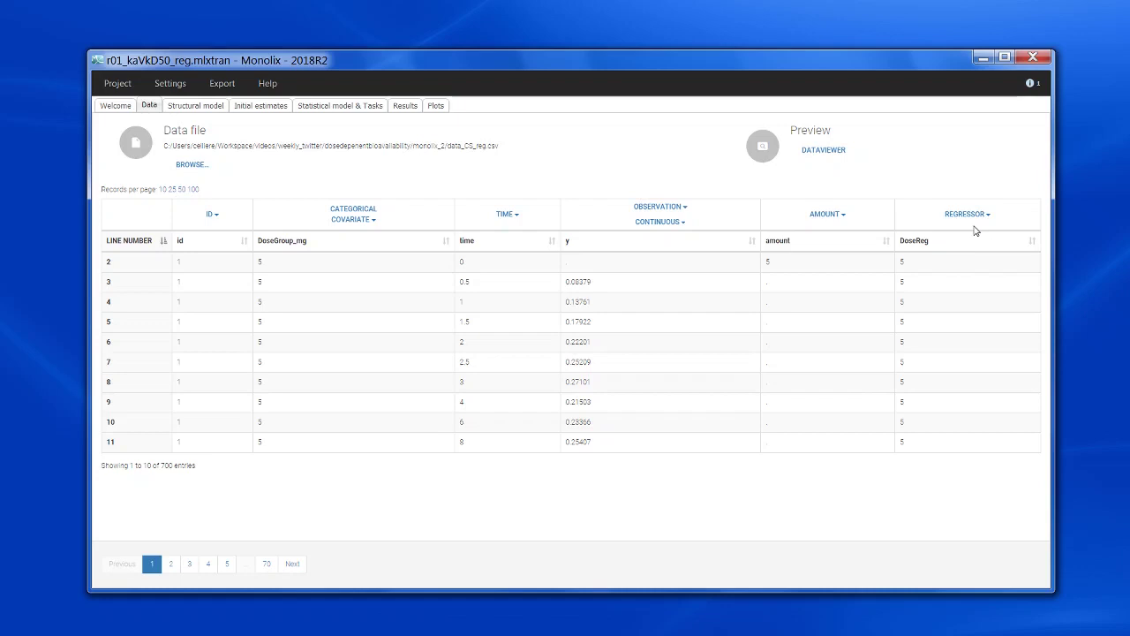
pyautogui.click(200, 108)
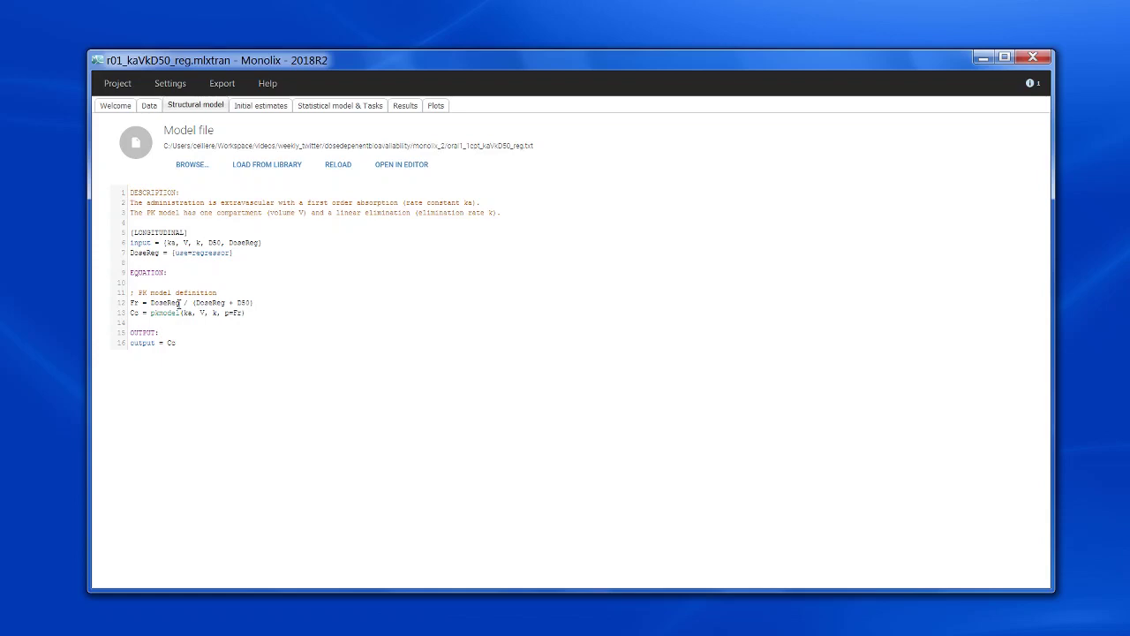
pyautogui.click(353, 106)
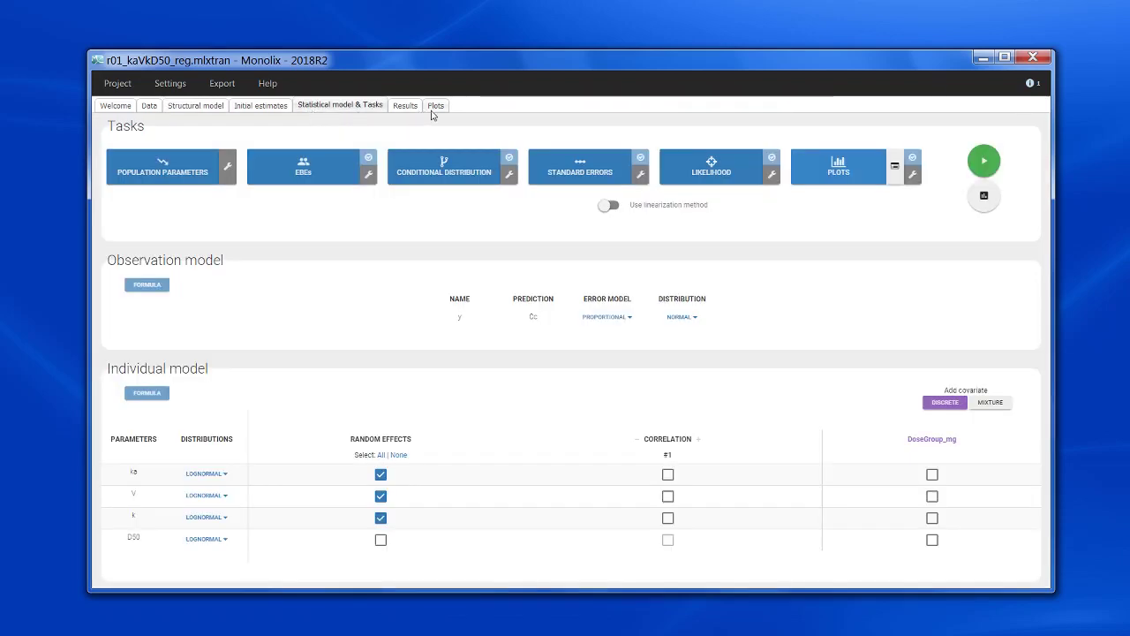
pyautogui.click(435, 106)
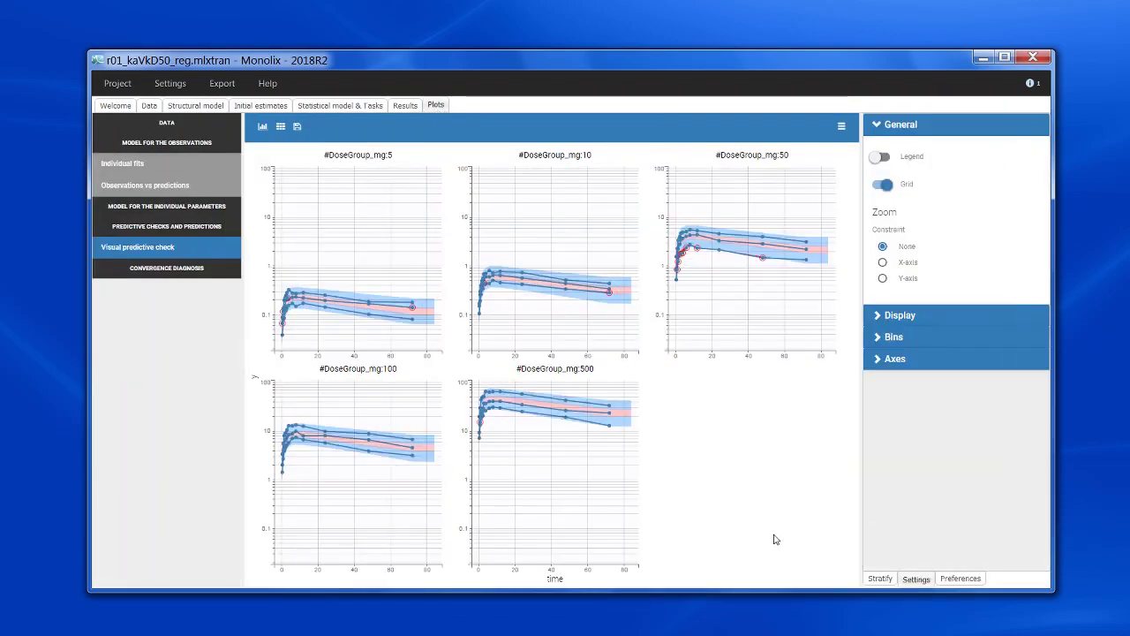